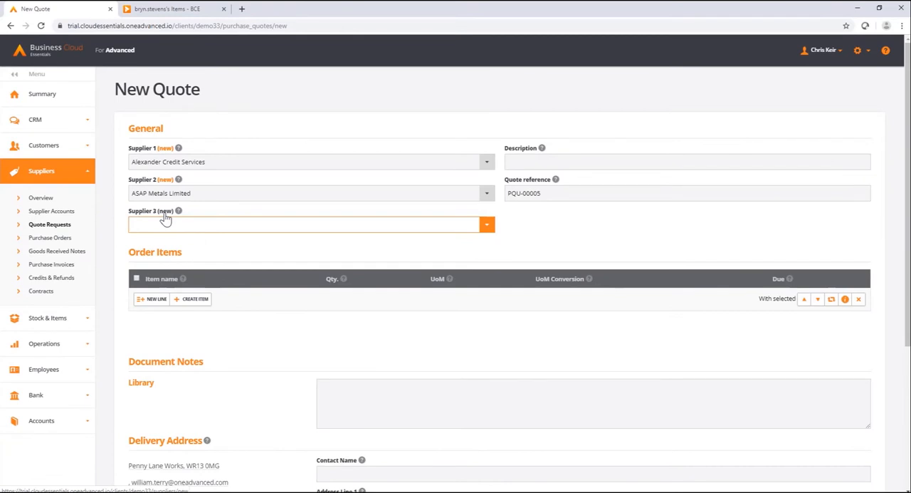
# Open the new supplier form for Supplier 3 and close it without entering anything.
pyautogui.click(164, 213)
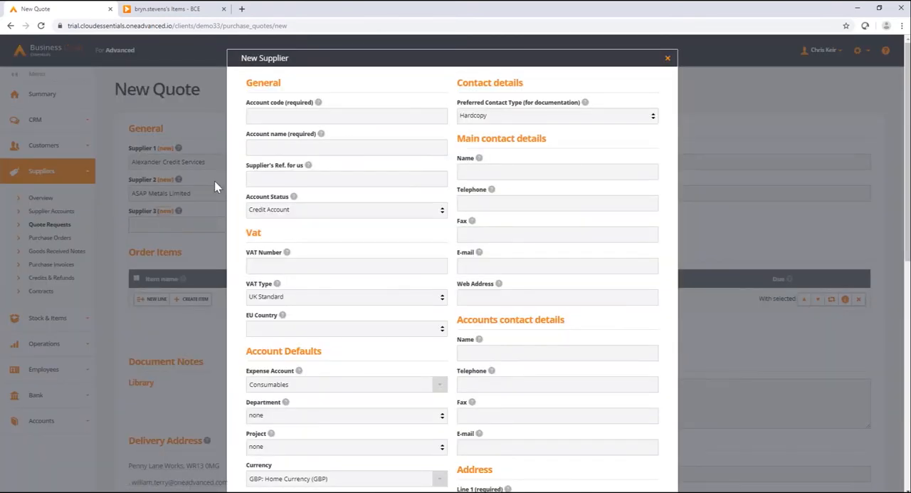
pyautogui.click(668, 60)
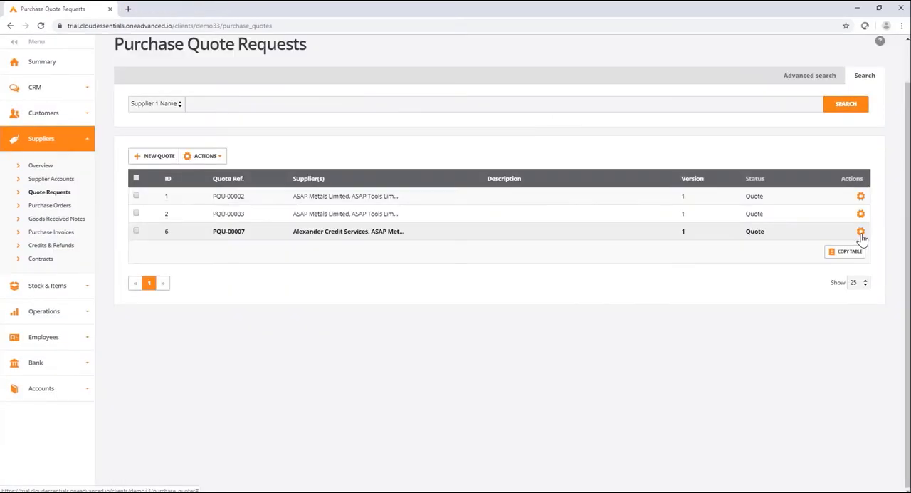
# Start confirming quote PQU-00007 as an order and choose ASAP Metals Limited as its supplier.
pyautogui.click(861, 233)
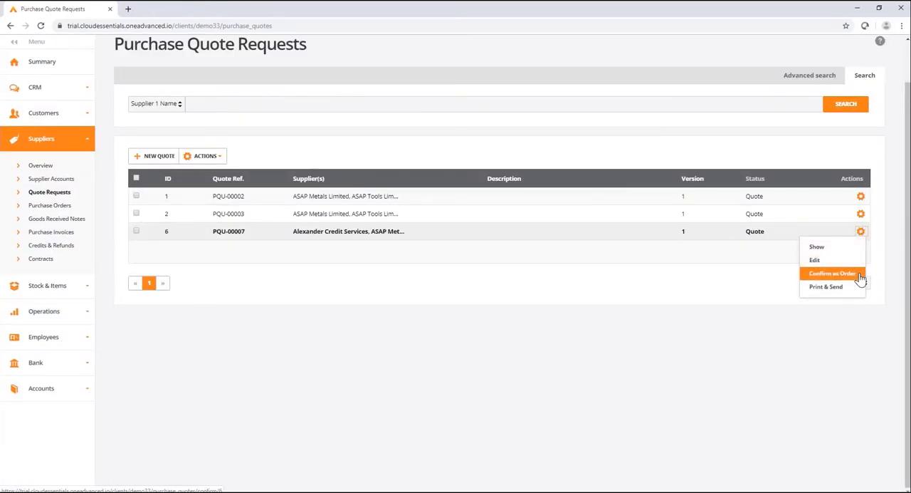
pyautogui.click(833, 273)
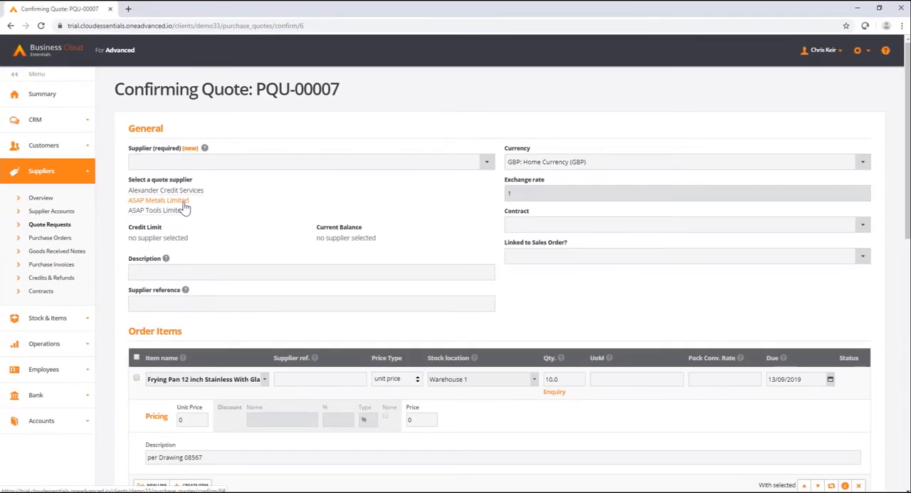
pyautogui.click(166, 201)
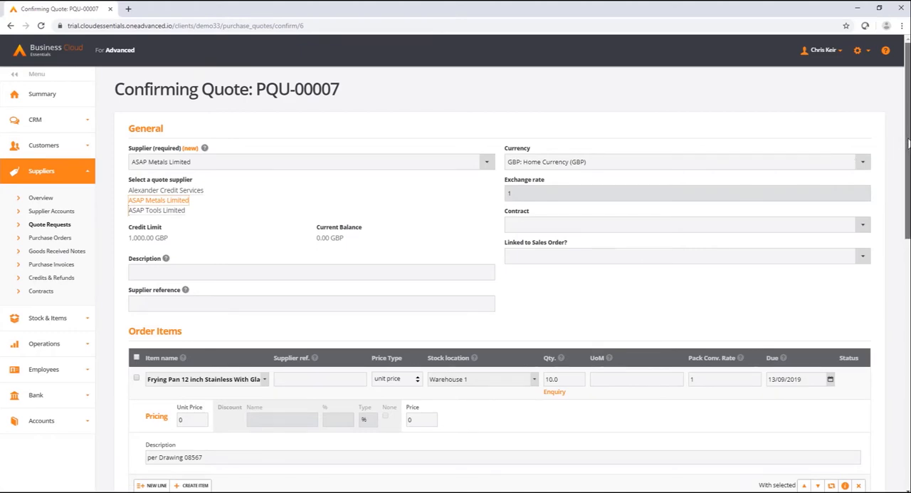
# Link the quote being confirmed to sales order 169.
pyautogui.scroll(-2, 908, 142)
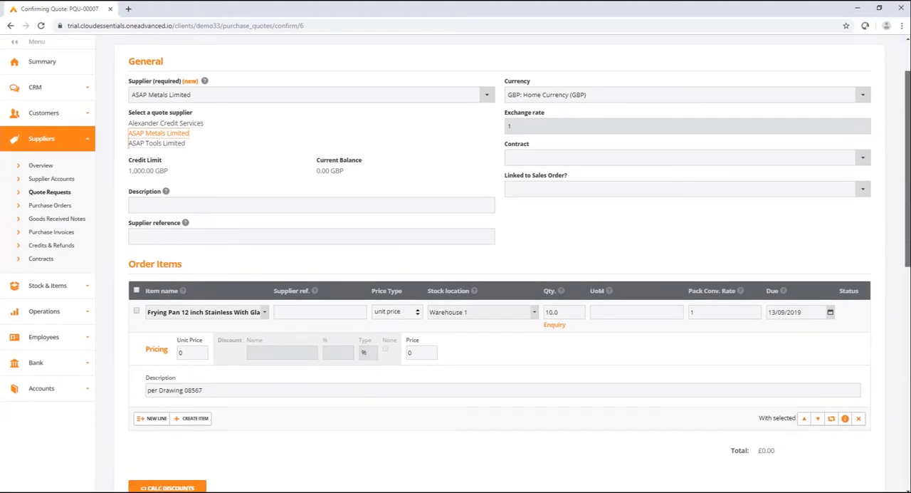
pyautogui.scroll(-1, 499, 263)
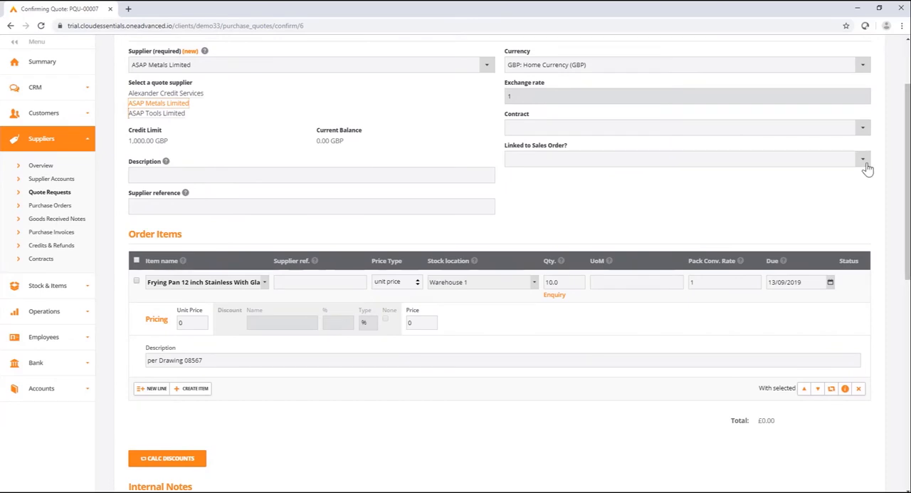
pyautogui.click(863, 160)
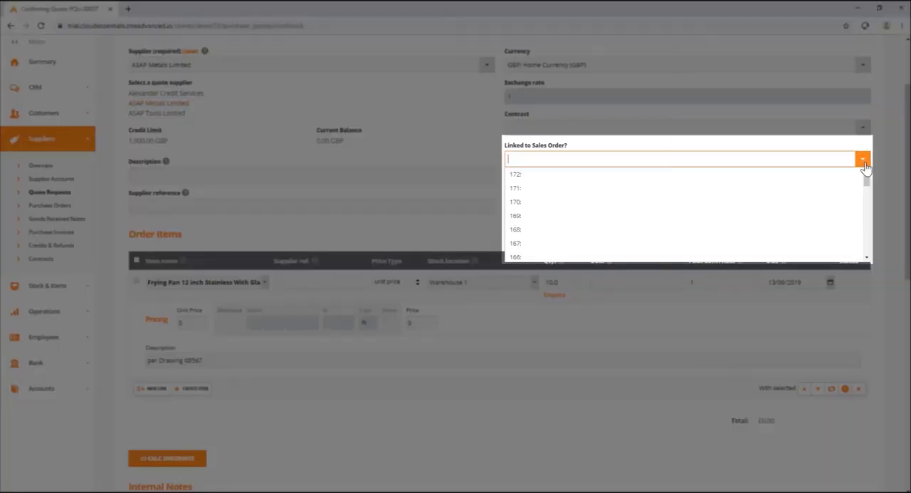
pyautogui.click(778, 221)
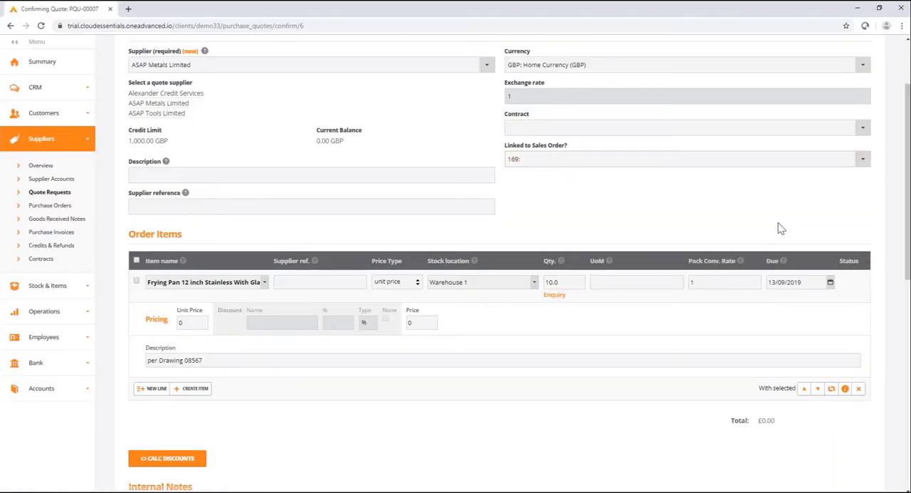
pyautogui.scroll(-2, 898, 187)
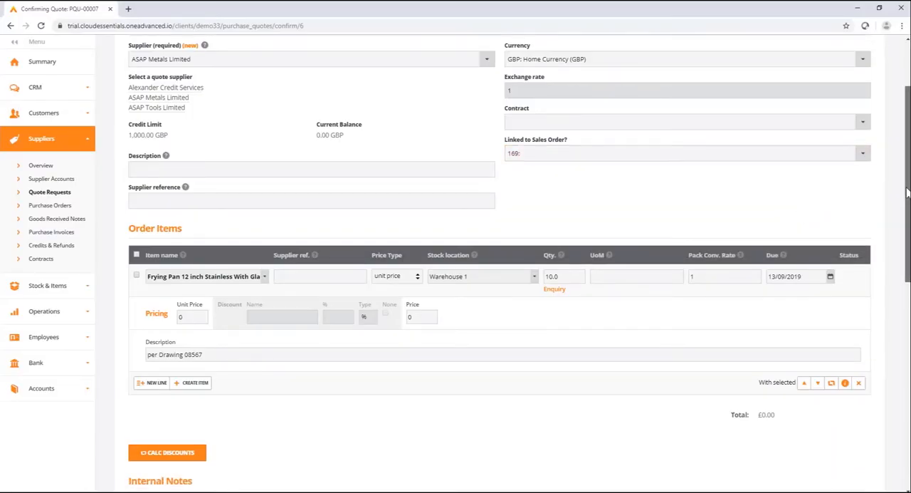
pyautogui.scroll(-1, 673, 204)
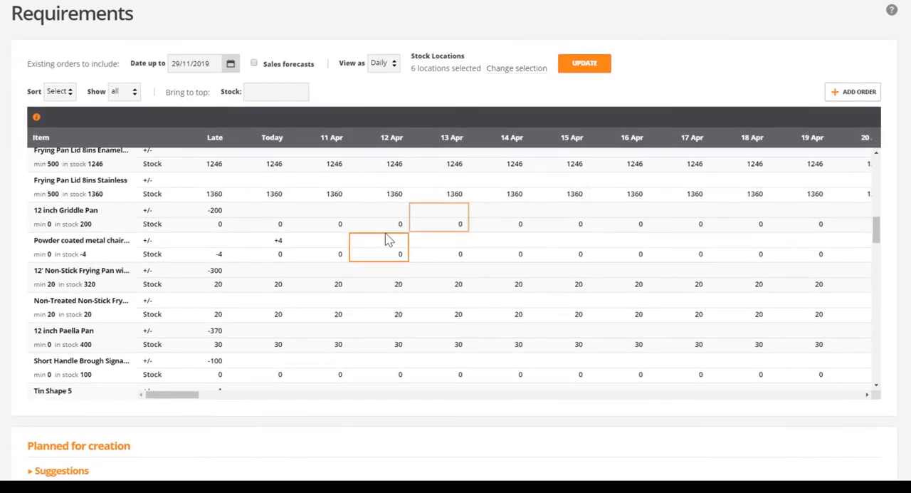
# Inspect today's requirement for the powder coated metal chair and the calendar for the existing orders' end date.
pyautogui.click(280, 258)
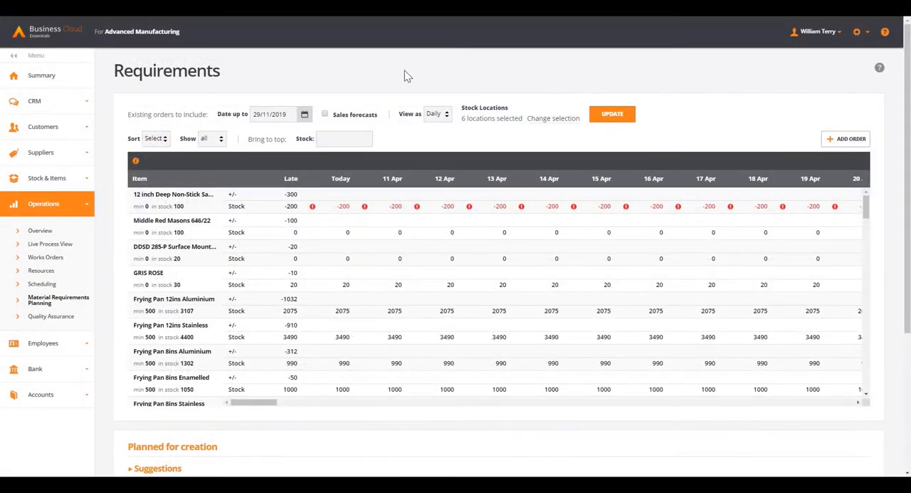
pyautogui.click(304, 114)
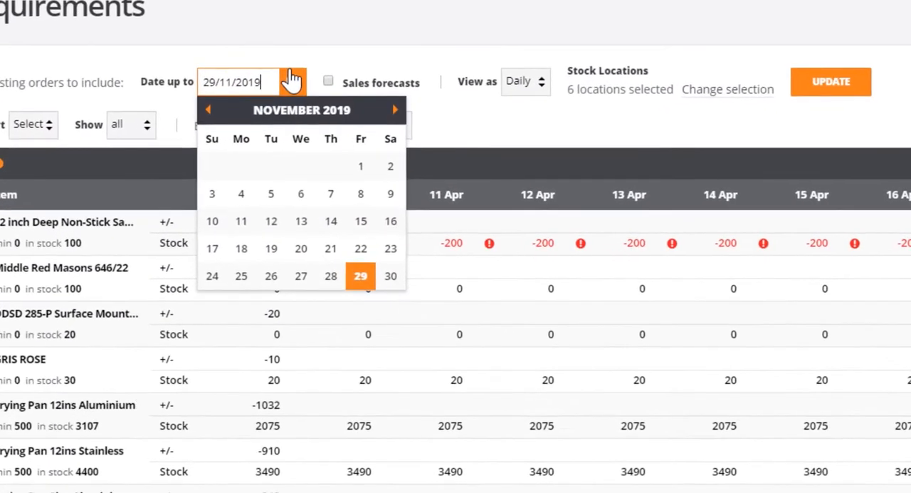
pyautogui.click(350, 37)
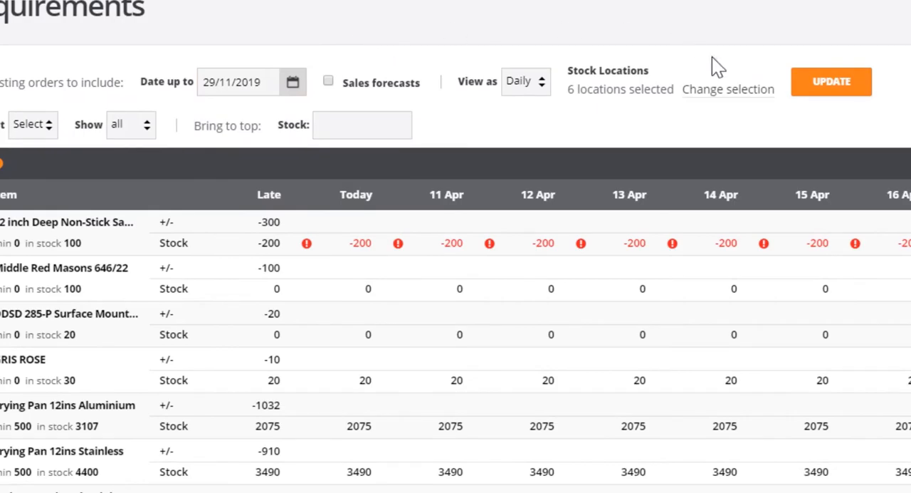
# Restrict the requirements' stock locations to Warehouse only.
pyautogui.click(722, 90)
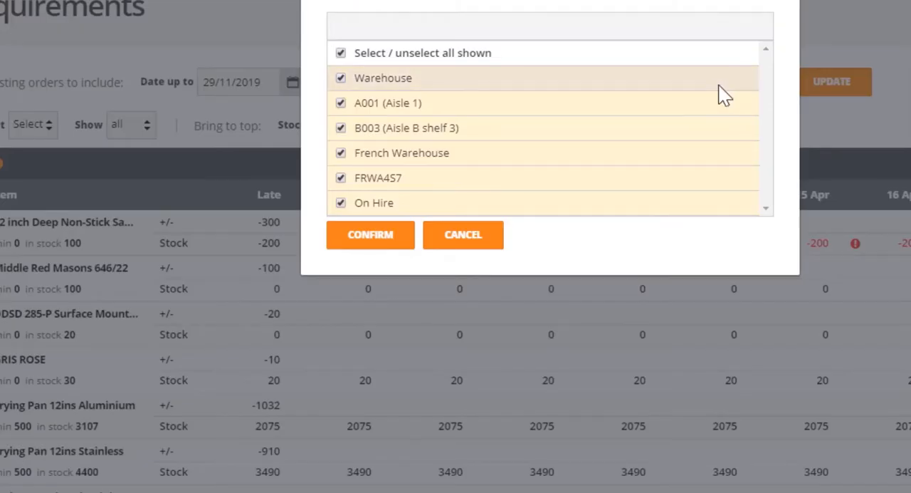
pyautogui.click(341, 54)
pyautogui.click(340, 78)
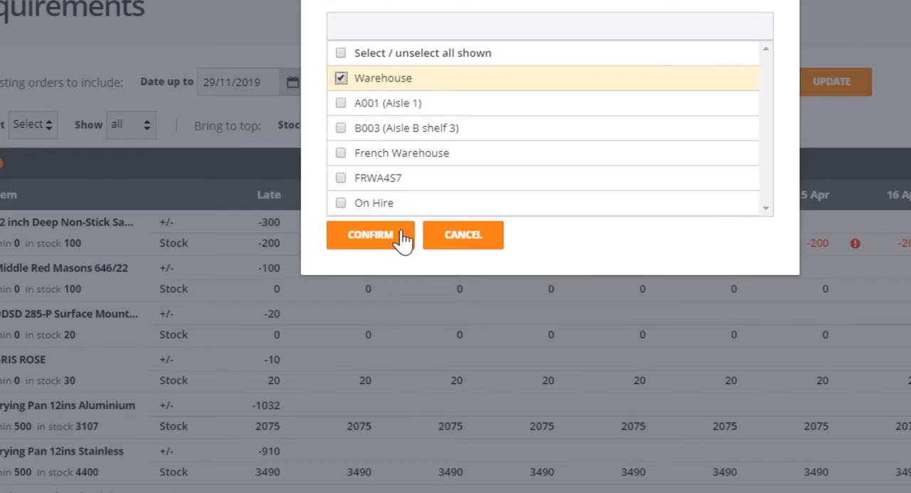
pyautogui.click(371, 235)
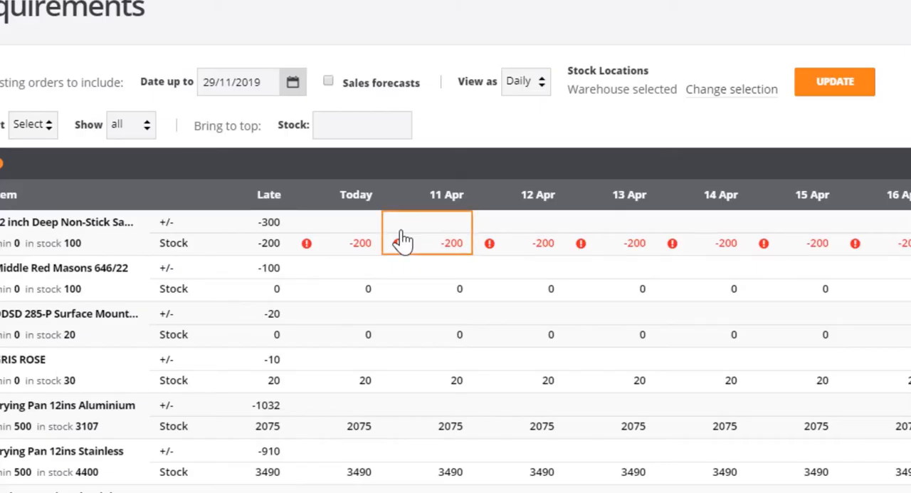
# Bring Frying Pan 12ins Stainless and its components to the top of the requirements list.
pyautogui.click(351, 125)
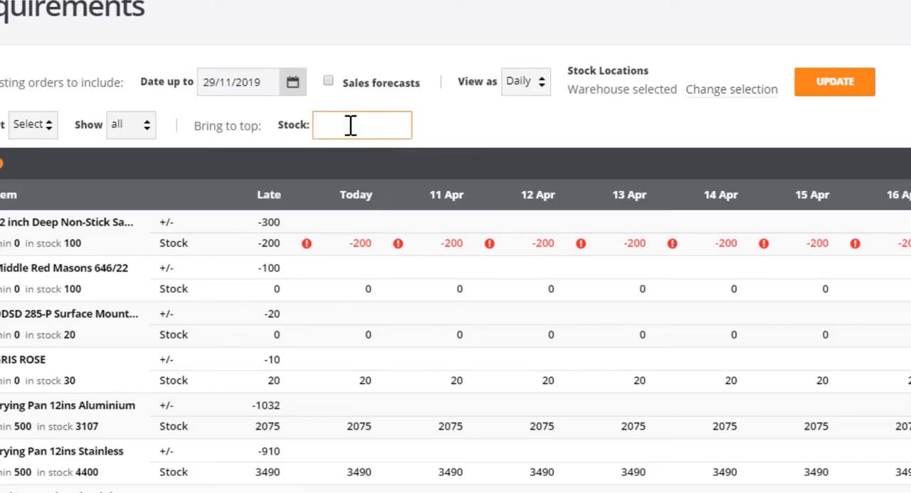
pyautogui.rightClick(351, 125)
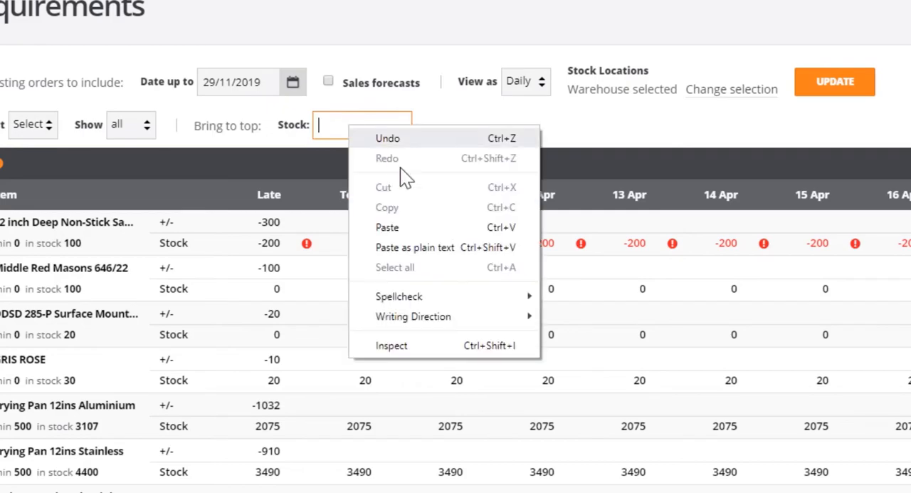
pyautogui.click(399, 228)
pyautogui.press('BackSpace')
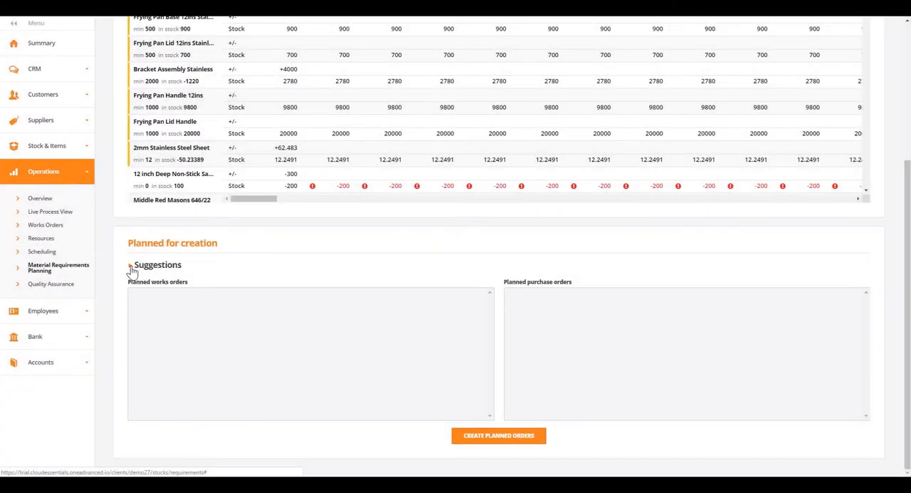
# Expand the suggestions under Planned for creation and calculate them with the calculation date left blank.
pyautogui.click(131, 267)
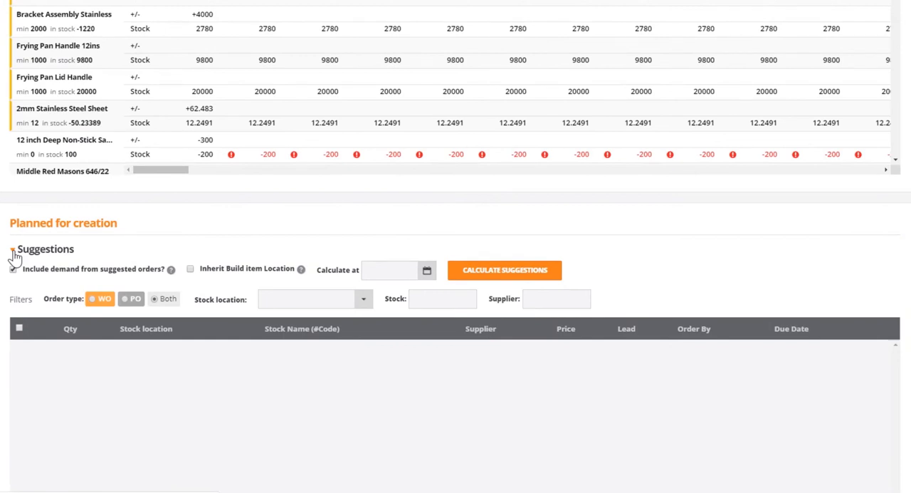
pyautogui.click(14, 252)
pyautogui.click(426, 271)
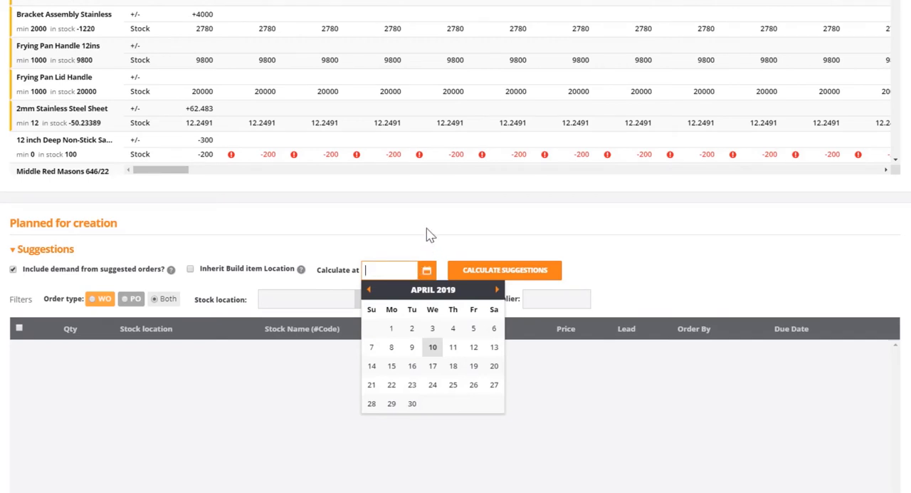
pyautogui.click(429, 235)
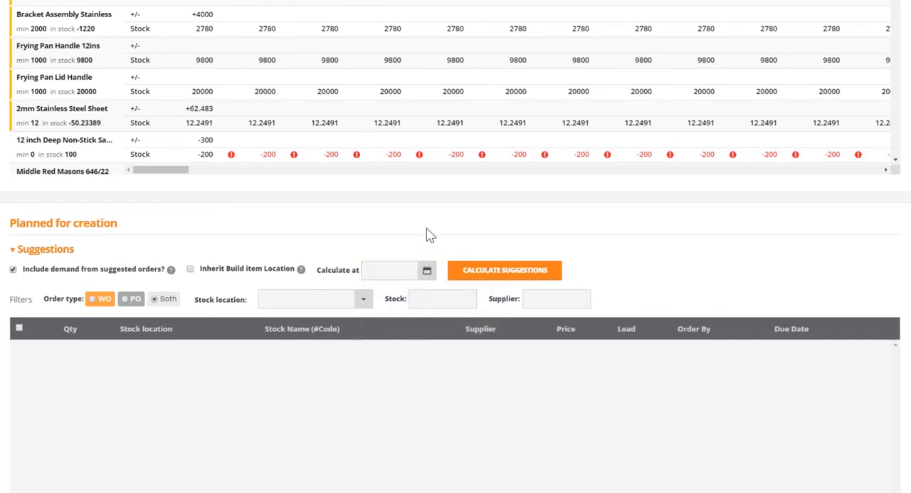
pyautogui.click(518, 273)
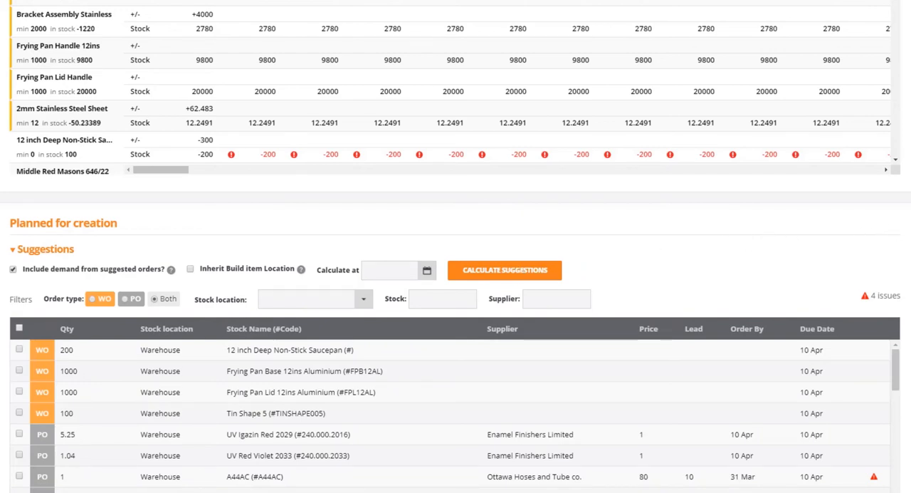
# Check the warning on the A44AC purchase suggestion from Ottawa Hoses and Tube co. and add that suggestion to the planned purchase orders.
pyautogui.scroll(-3, 456, 246)
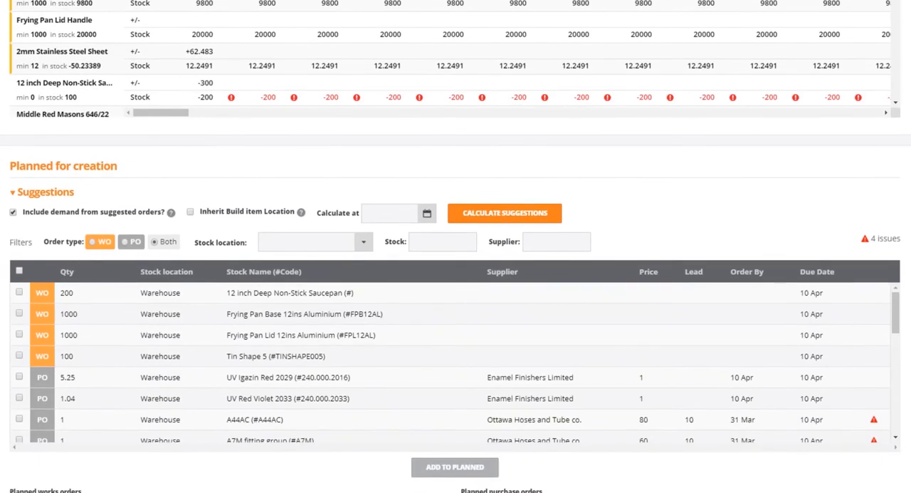
pyautogui.scroll(-1, 456, 246)
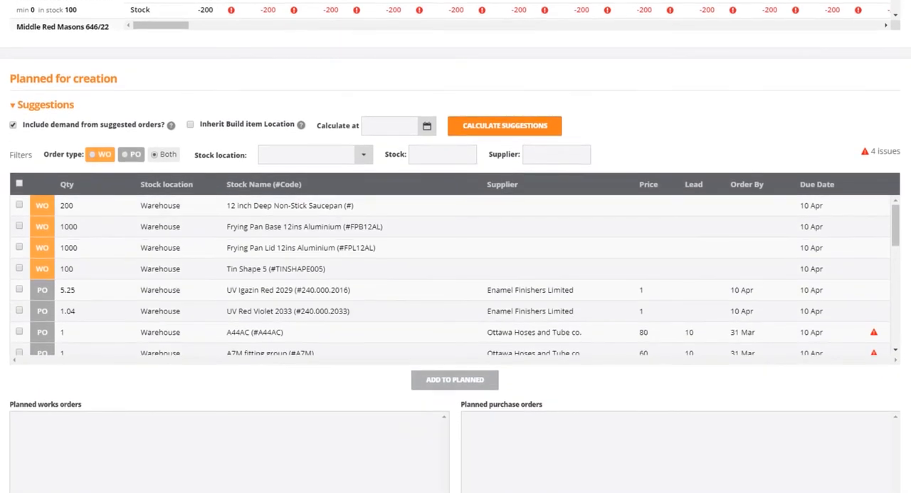
pyautogui.moveTo(898, 223); pyautogui.dragTo(899, 237)
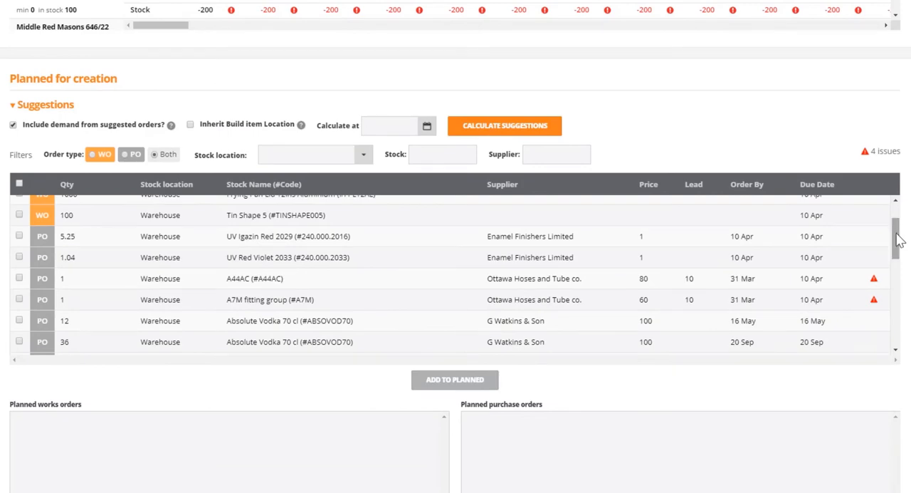
pyautogui.moveTo(878, 283)
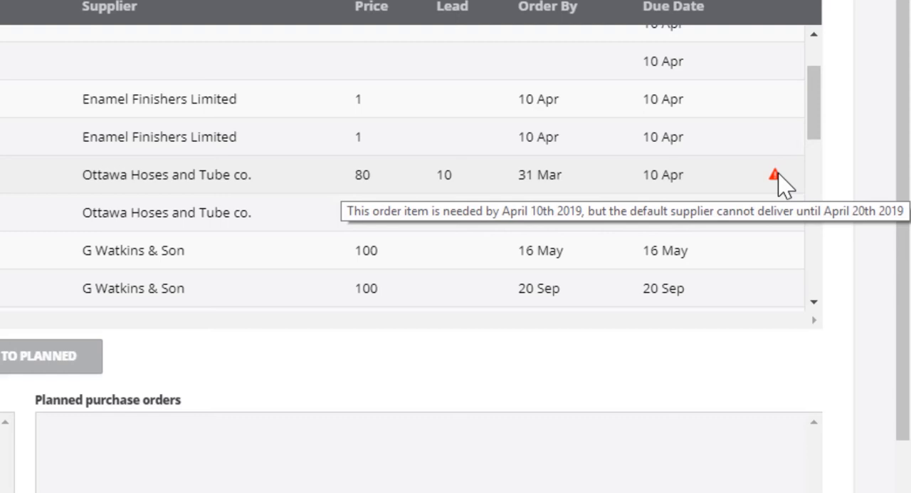
pyautogui.click(27, 363)
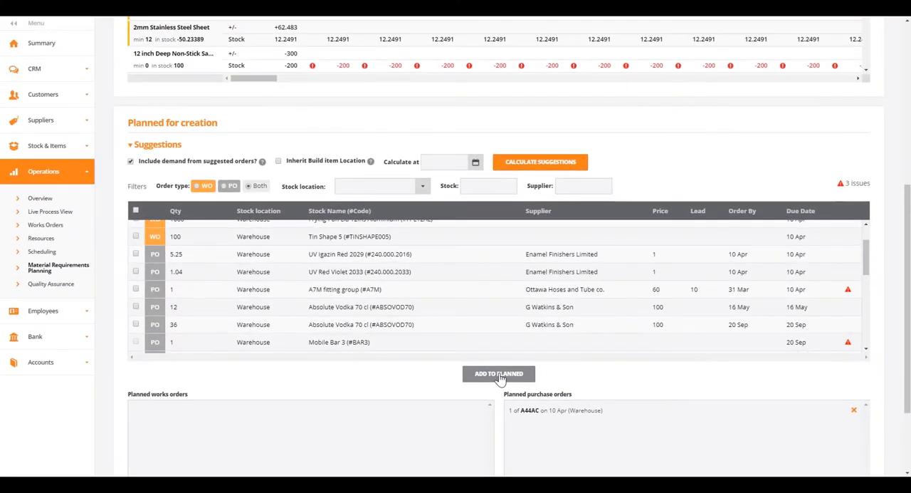
# Create the planned orders, choosing to consolidate the purchase orders.
pyautogui.scroll(-2, 499, 377)
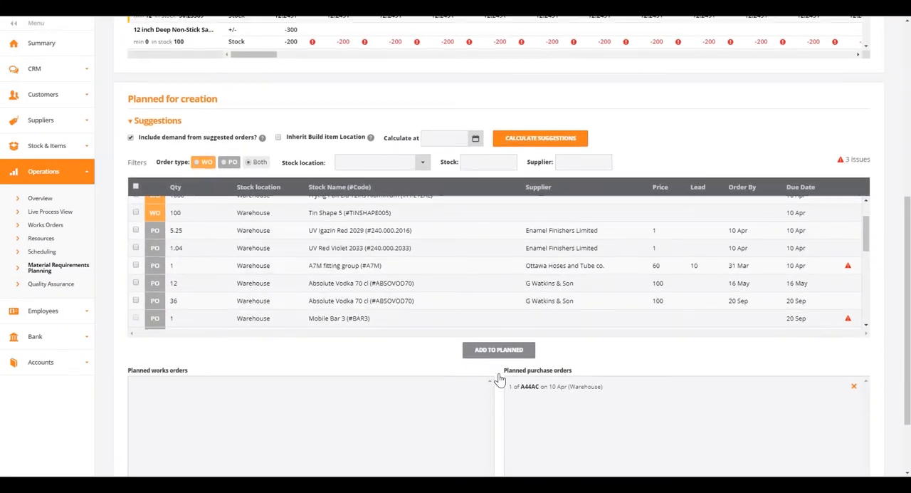
pyautogui.click(497, 436)
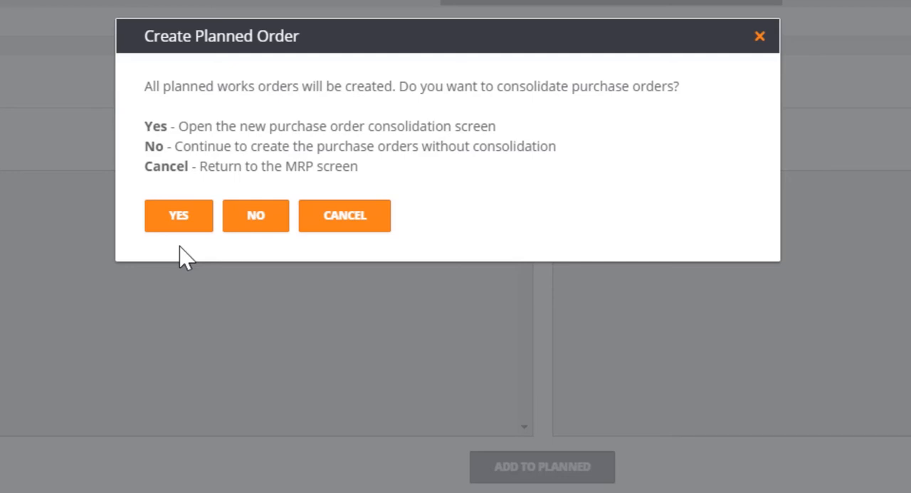
pyautogui.click(177, 227)
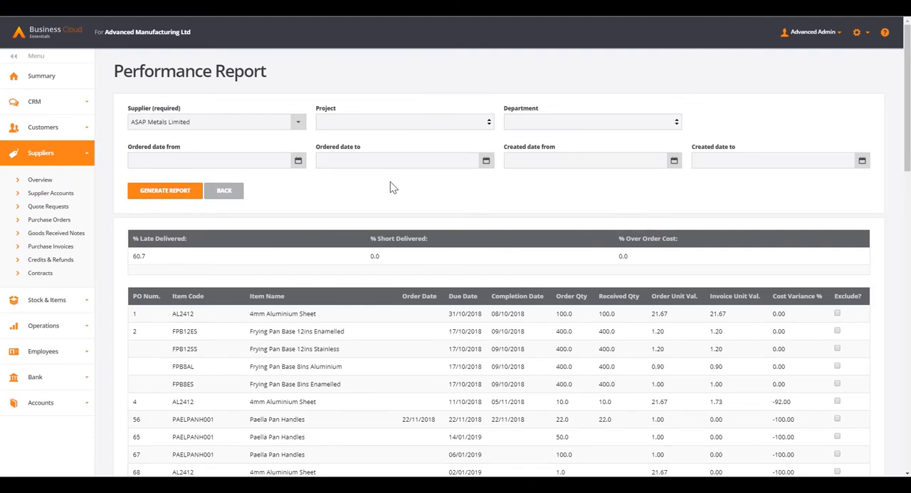
# Review the order lines in the performance report for ASAP Metals Limited.
pyautogui.scroll(-5, 461, 237)
pyautogui.scroll(-4, 462, 237)
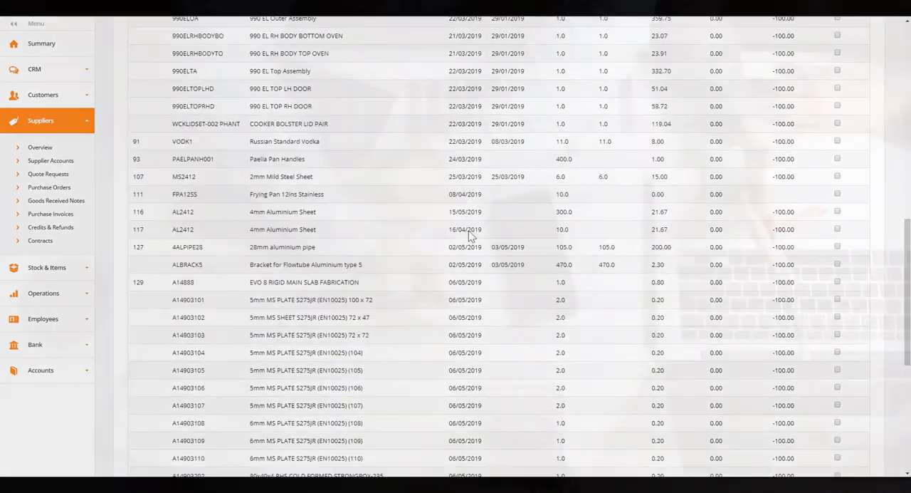